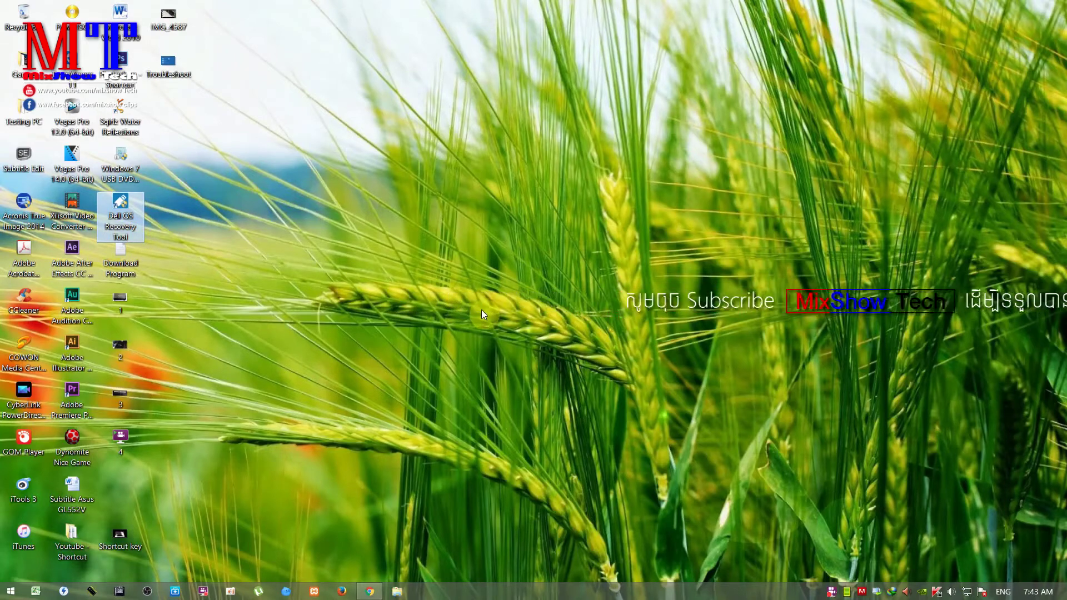
Open the Troubleshoot picture on the desktop, review its startup options and minimize it.
drag(188, 248, 169, 253)
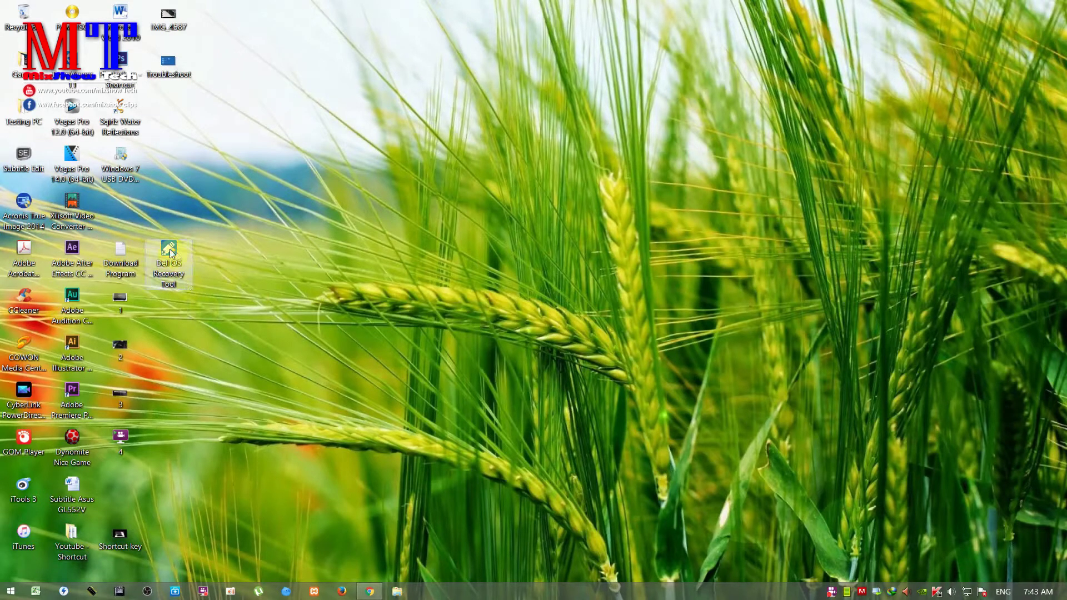
double_click(170, 67)
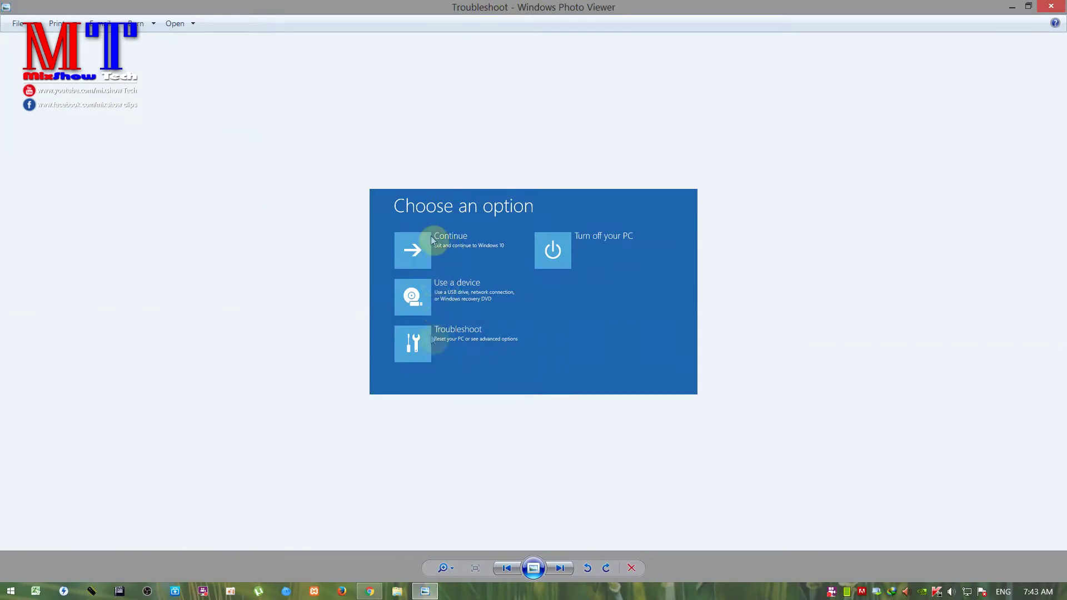
click(1013, 8)
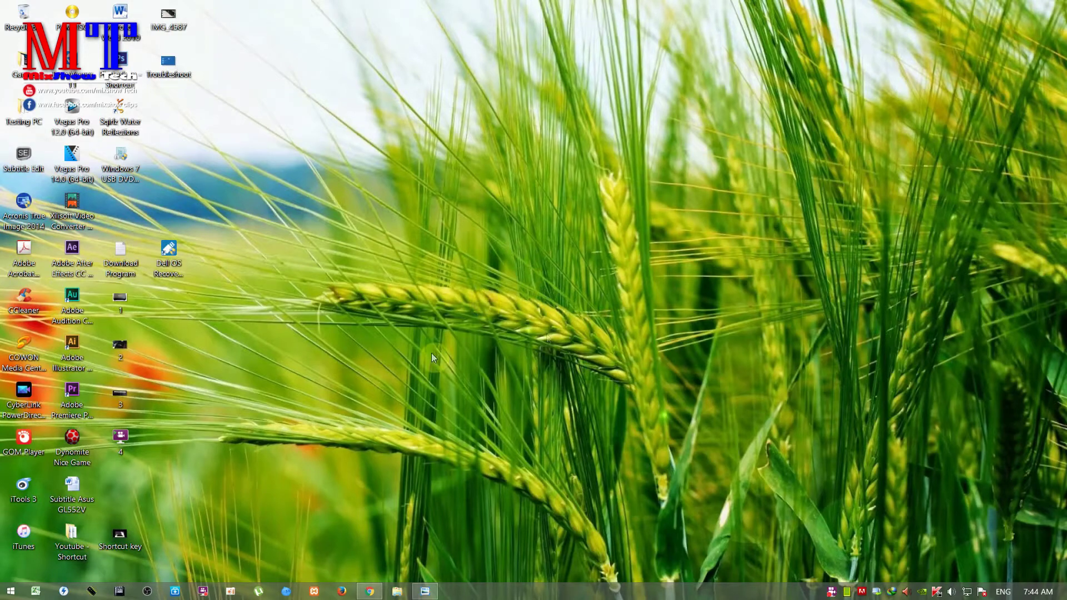
Place the IMG_4587 video icon near the middle of the desktop, play the video and close the player.
drag(168, 16, 472, 266)
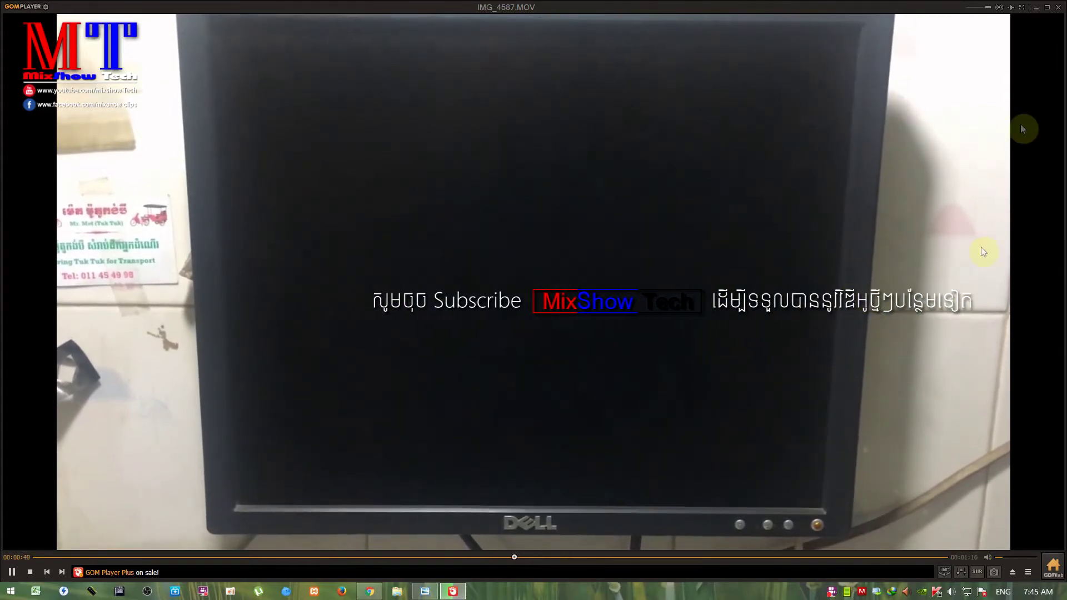
click(1058, 9)
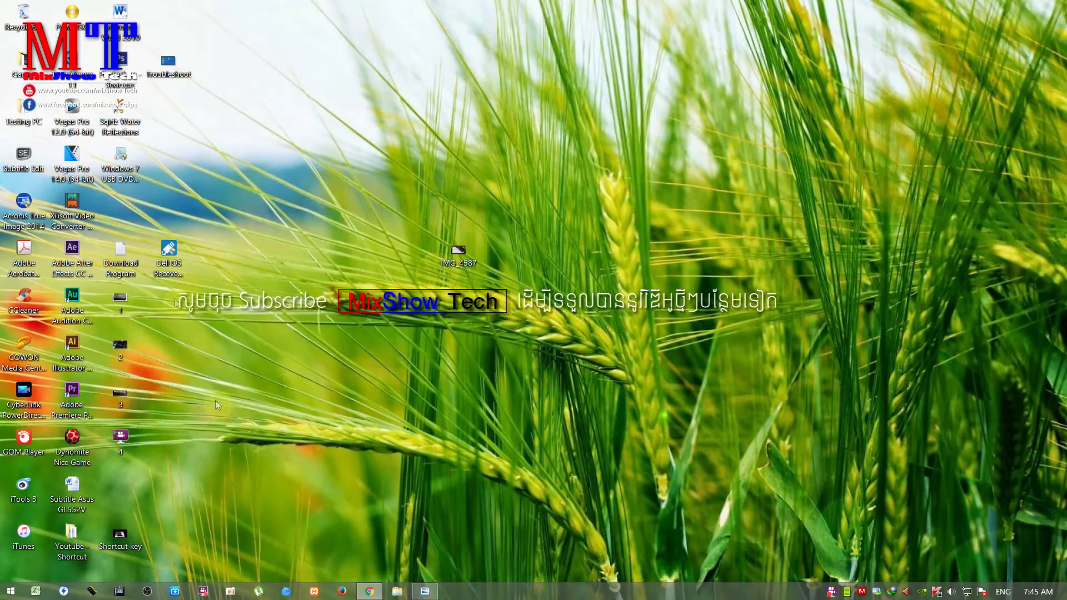
Review the Troubleshoot picture again, reposition the IMG_4587 icon slightly lower on the desktop, and minimize the picture.
double_click(168, 62)
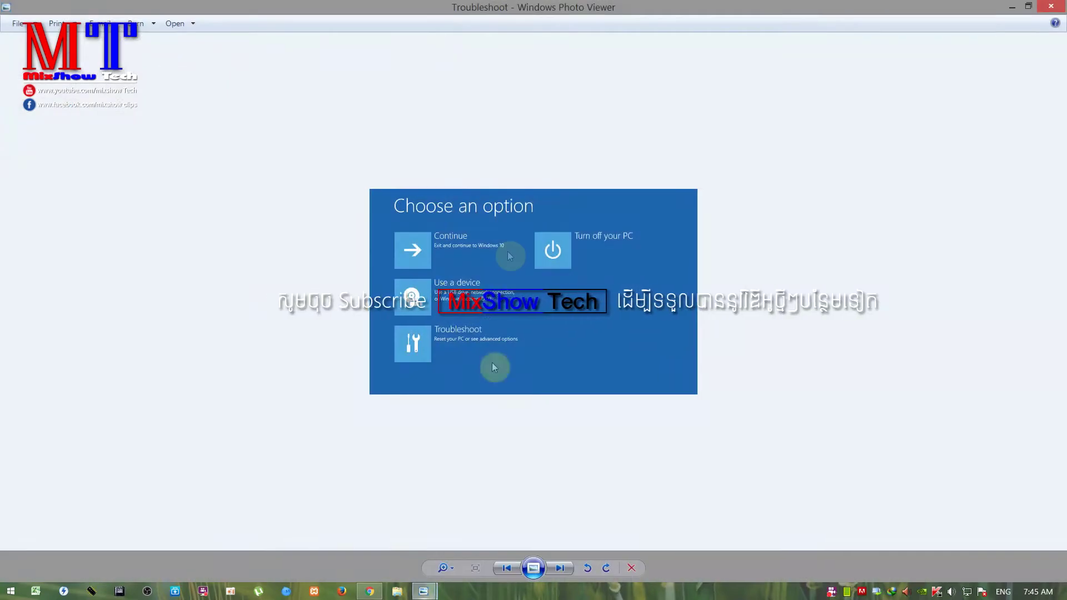
click(1012, 8)
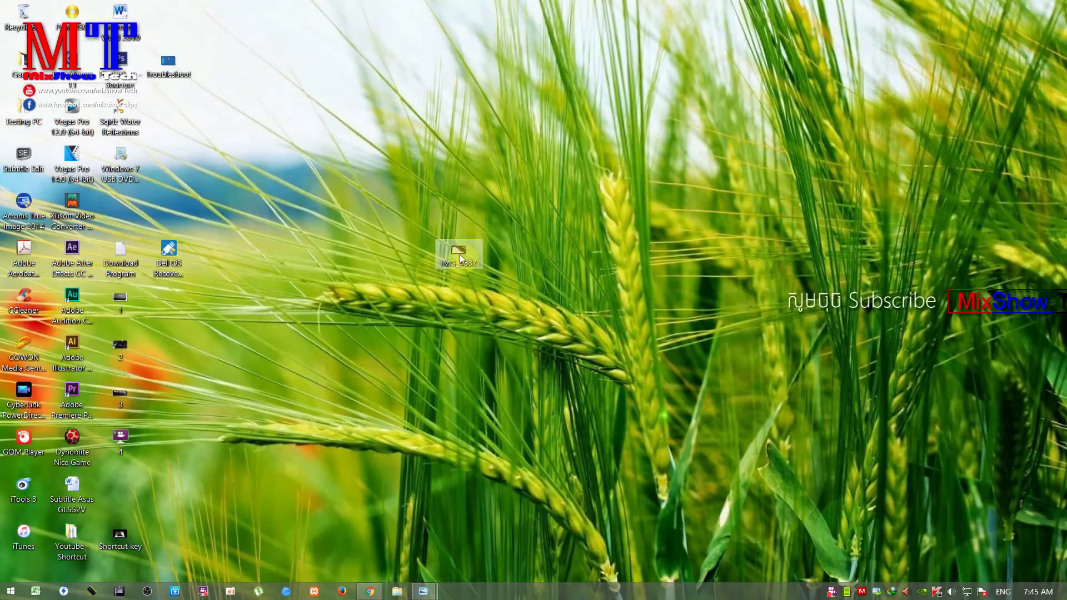
drag(461, 259, 450, 318)
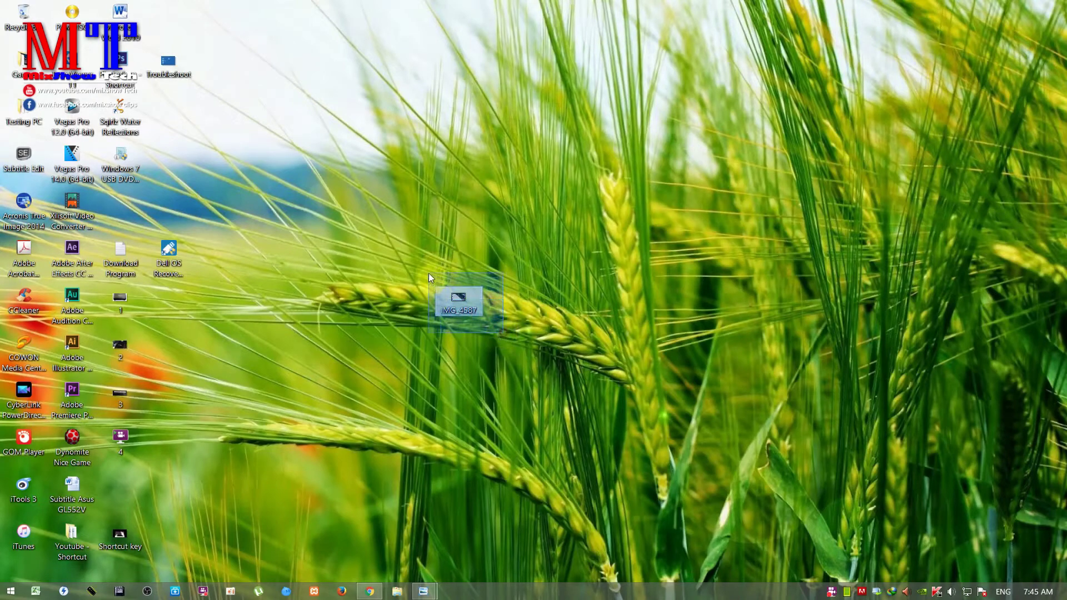
click(523, 359)
double_click(168, 78)
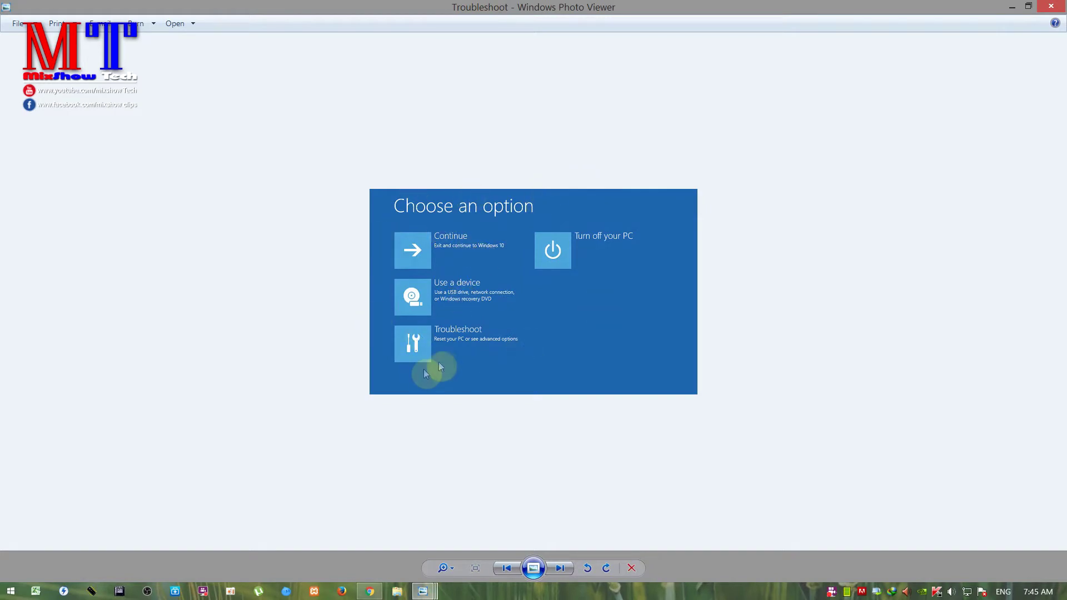
click(1012, 8)
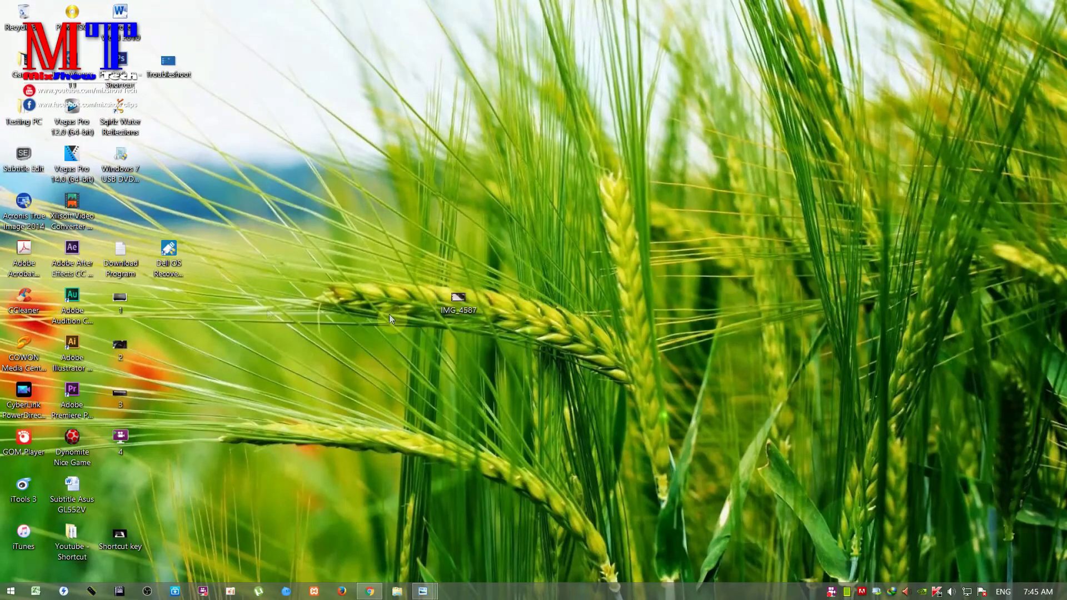
Return the Dell OS Recovery Tool shortcut to its slot above Download Program and look at the Troubleshoot picture once more.
drag(174, 279, 125, 203)
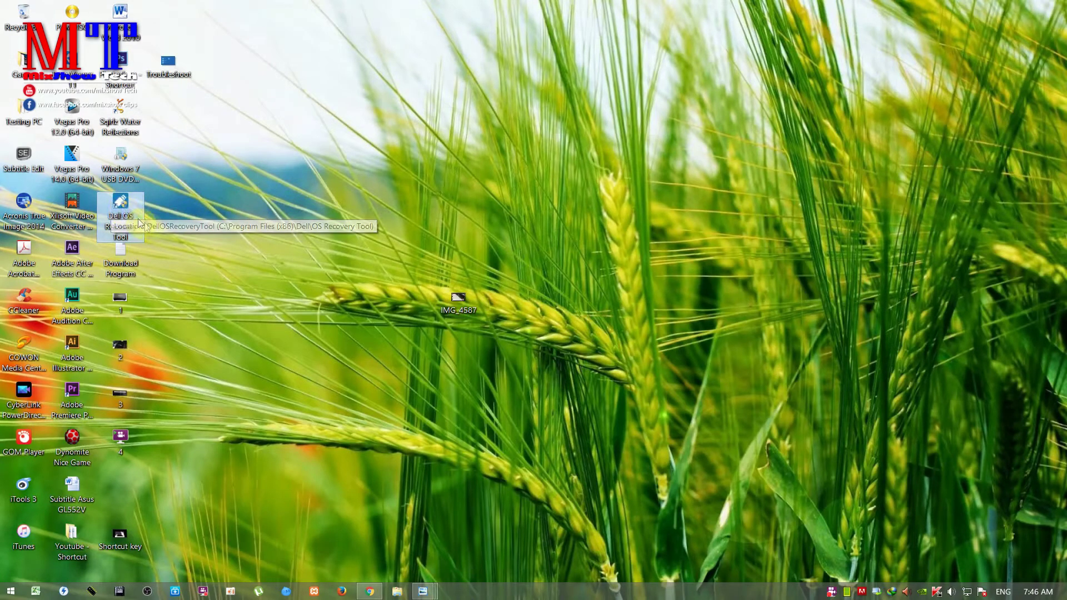
double_click(165, 70)
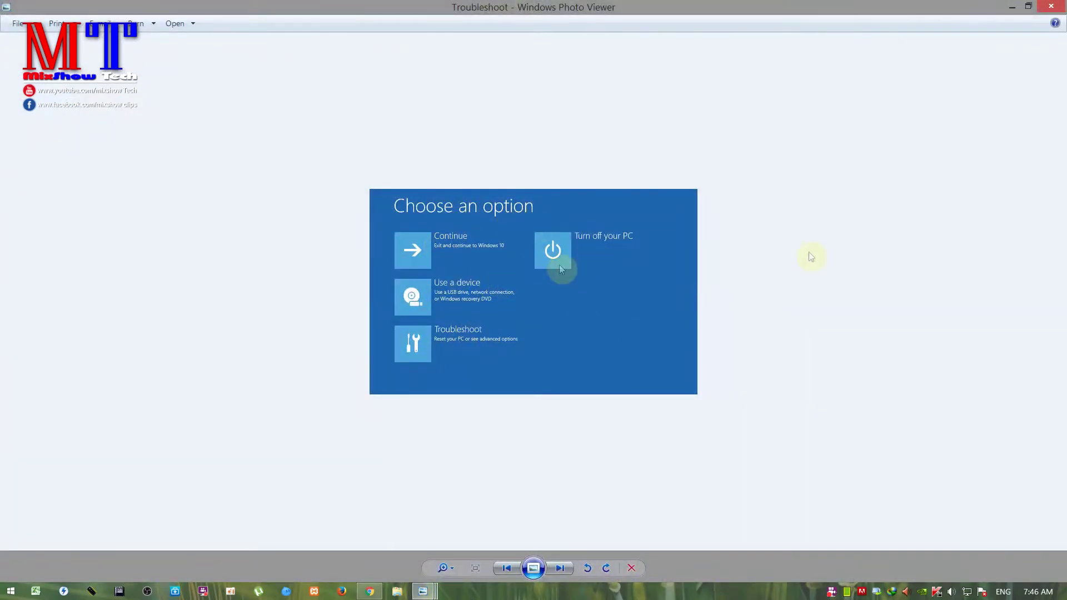
click(1013, 7)
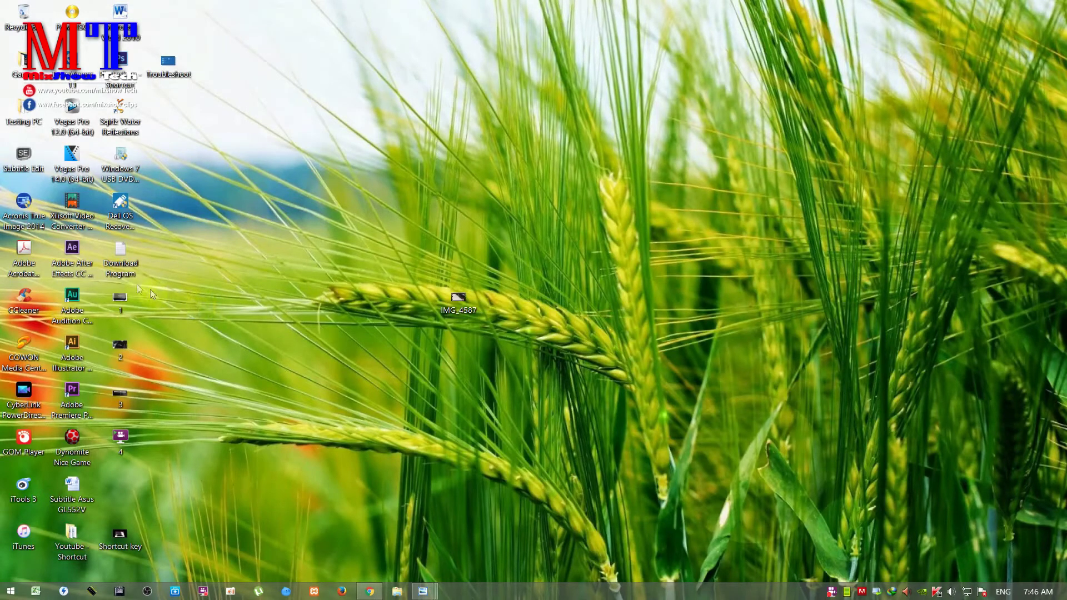
click(128, 204)
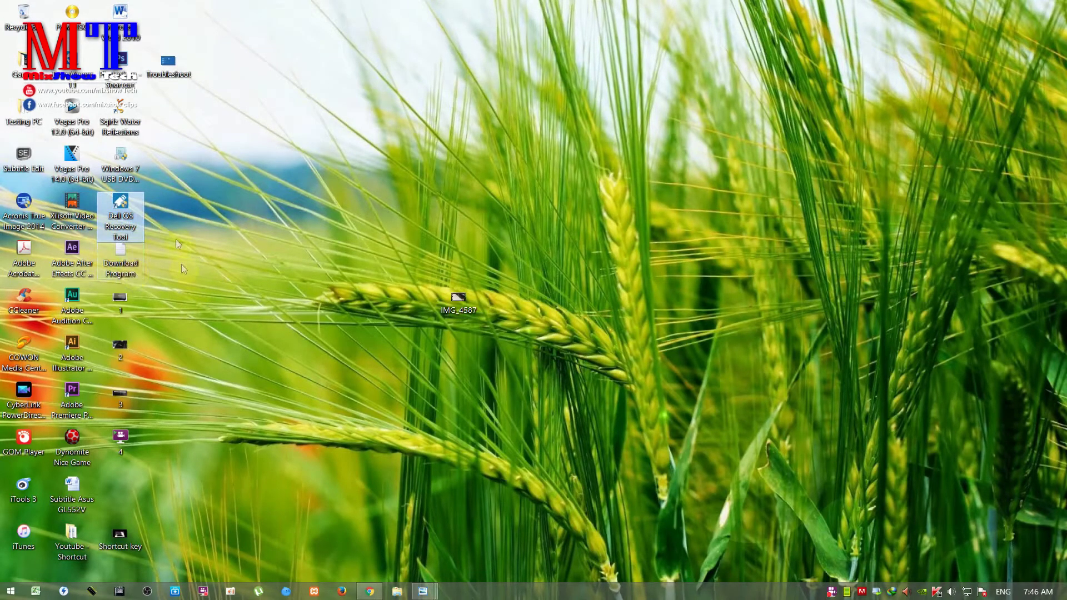
Open the Download Program text file and examine the Dell recovery tool link and the full Microsoft .NET Framework 4.7 torrent link.
double_click(121, 262)
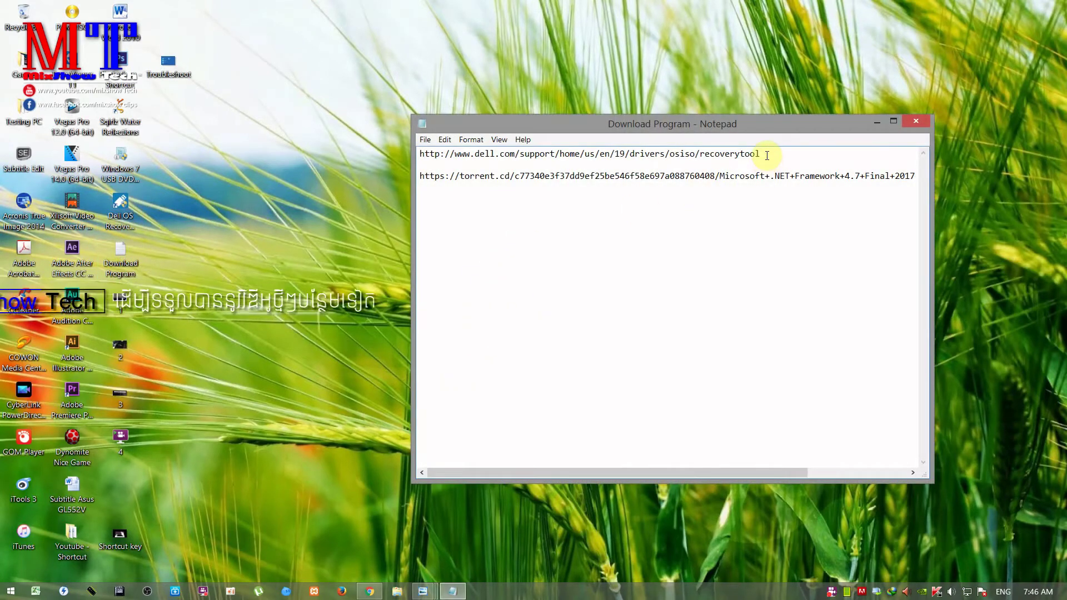
drag(766, 155, 420, 150)
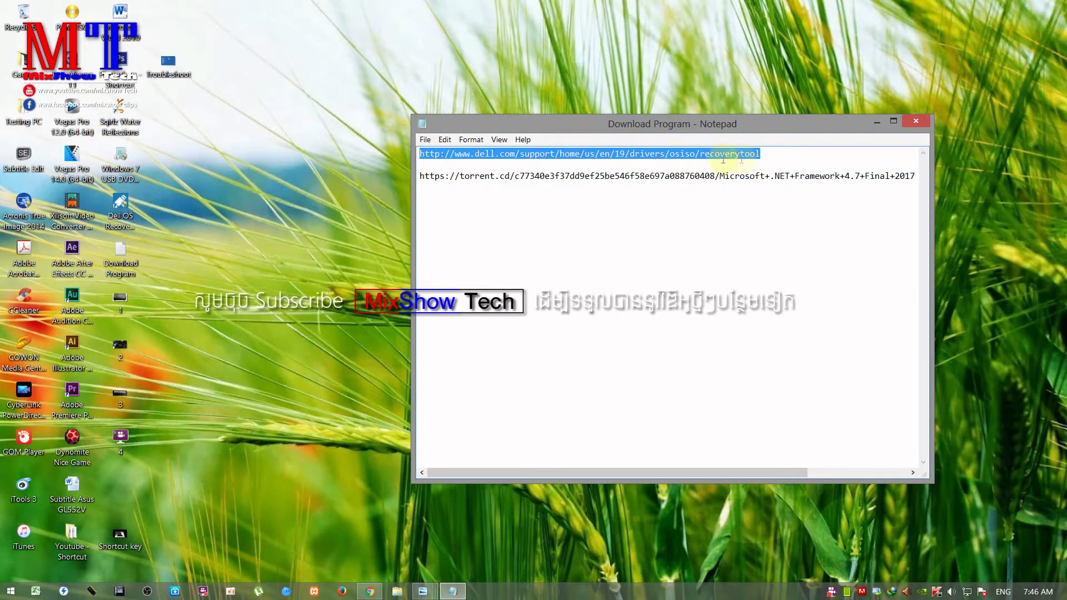
click(573, 156)
drag(421, 176, 977, 189)
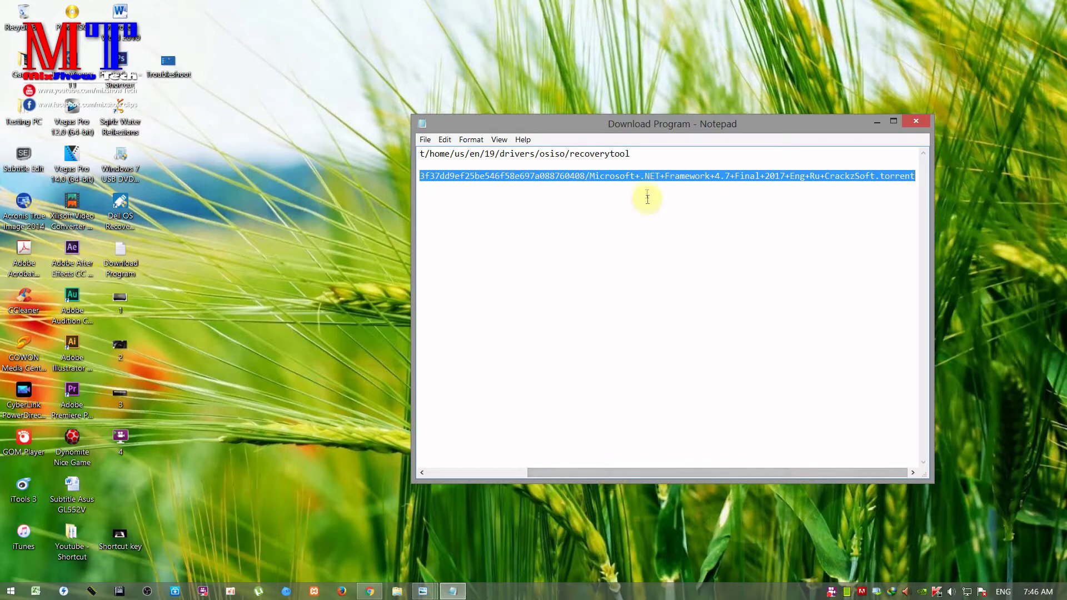
click(645, 177)
drag(662, 177, 696, 177)
click(722, 177)
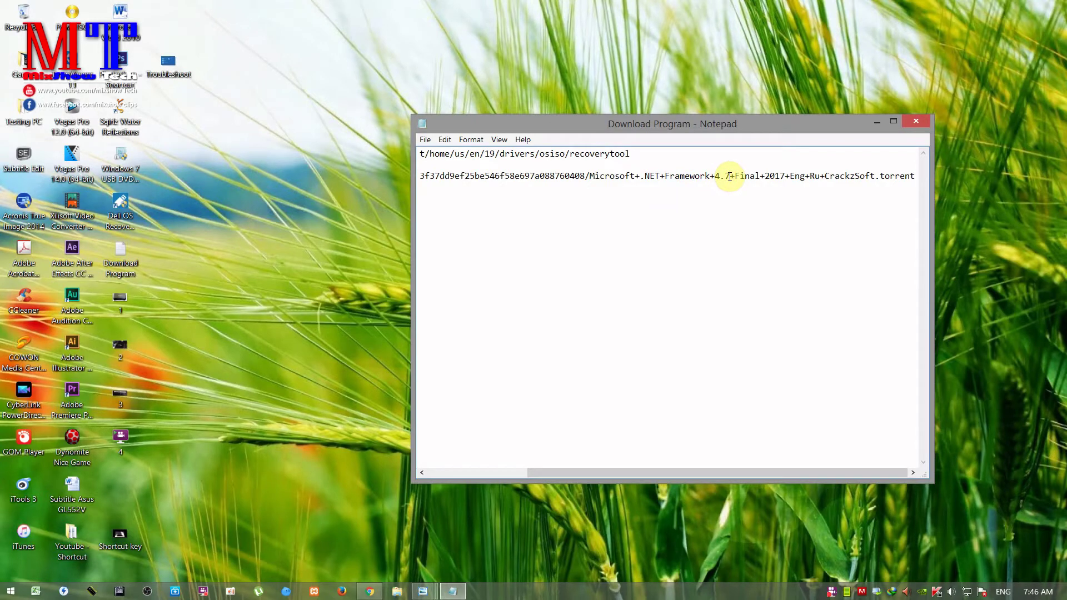
drag(639, 477, 530, 476)
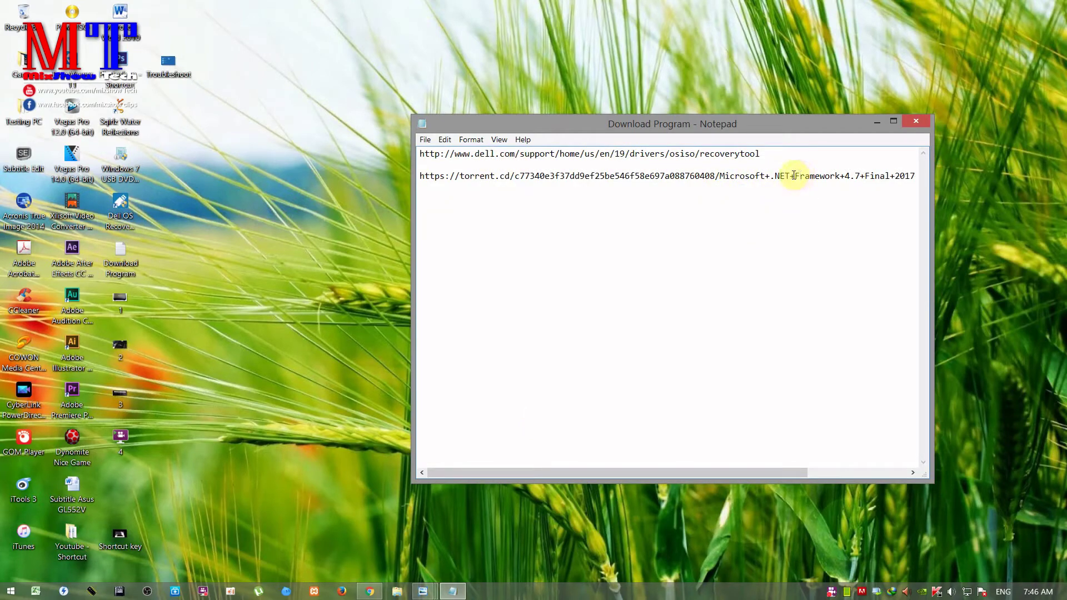
Highlight the "recoverytool" and "Framework+4.7" parts of the two download links for review and minimize the text file.
drag(793, 176, 857, 173)
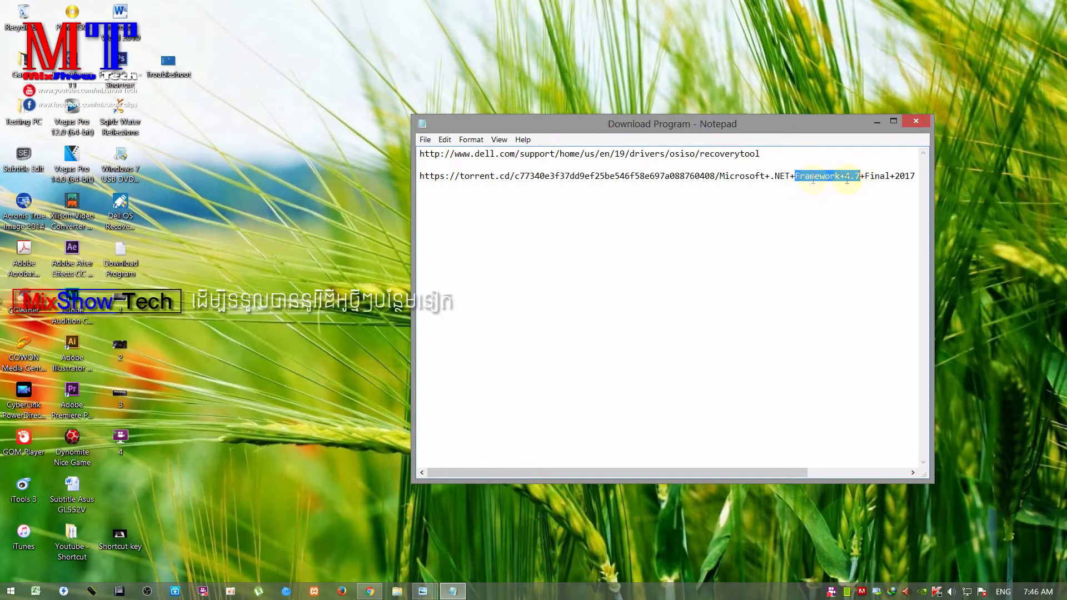
drag(760, 154, 699, 154)
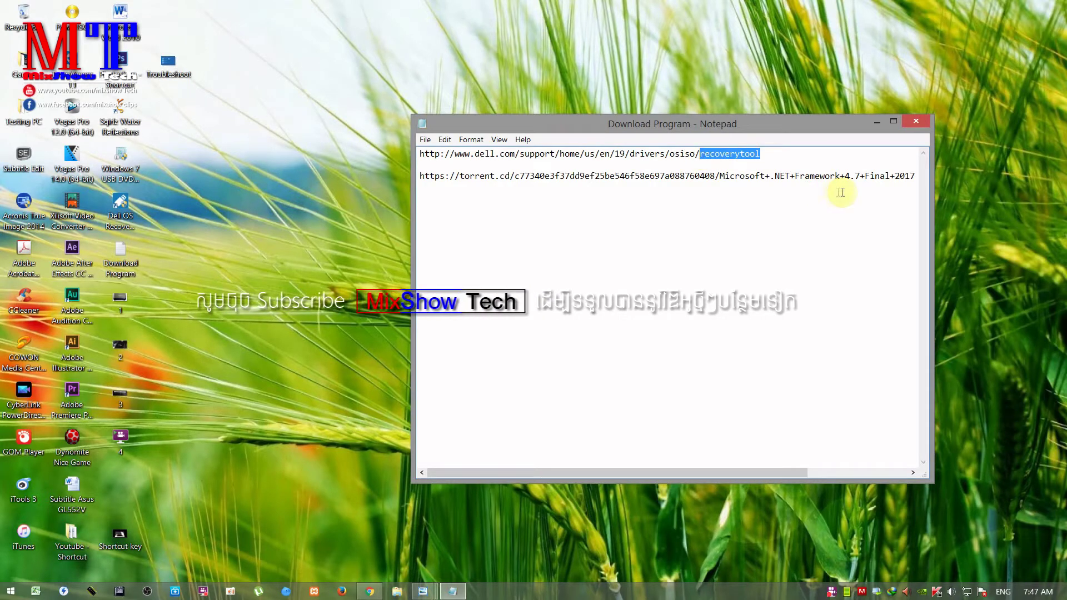
drag(775, 155, 855, 177)
click(793, 189)
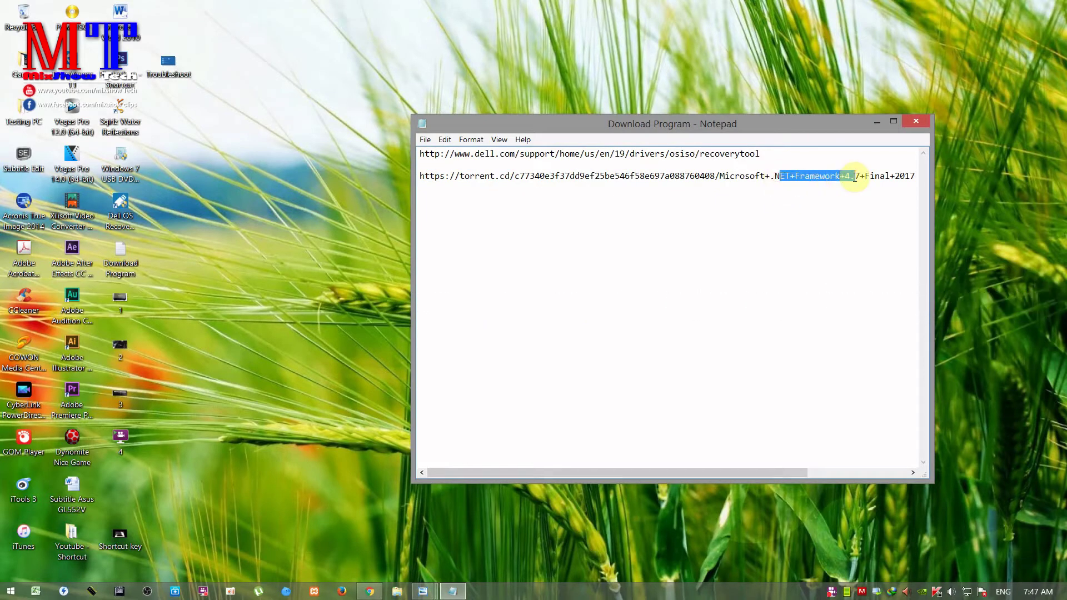
drag(759, 155, 704, 154)
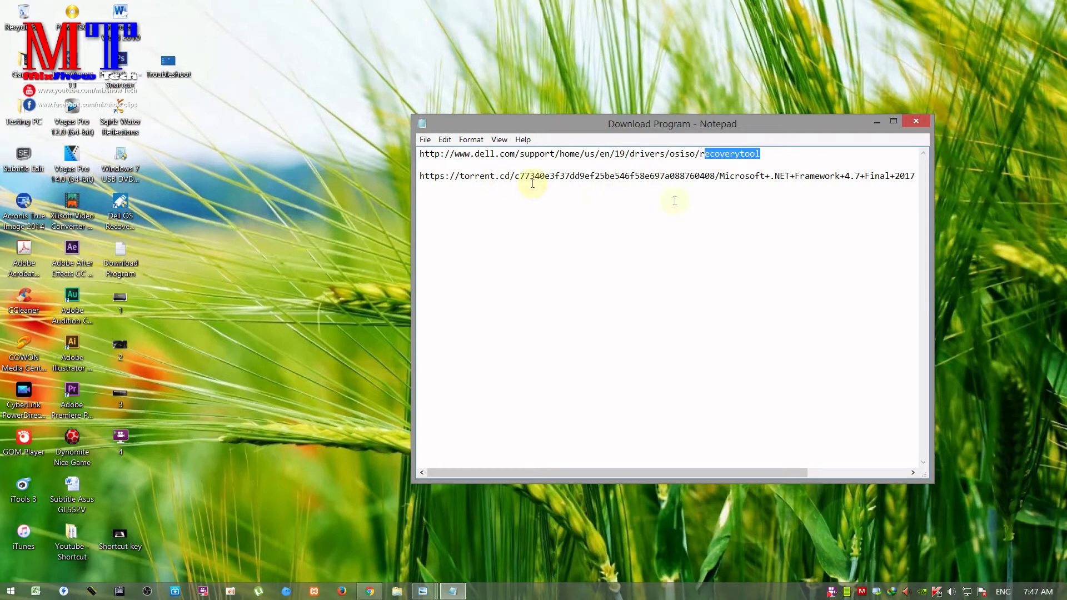
drag(781, 154, 1000, 183)
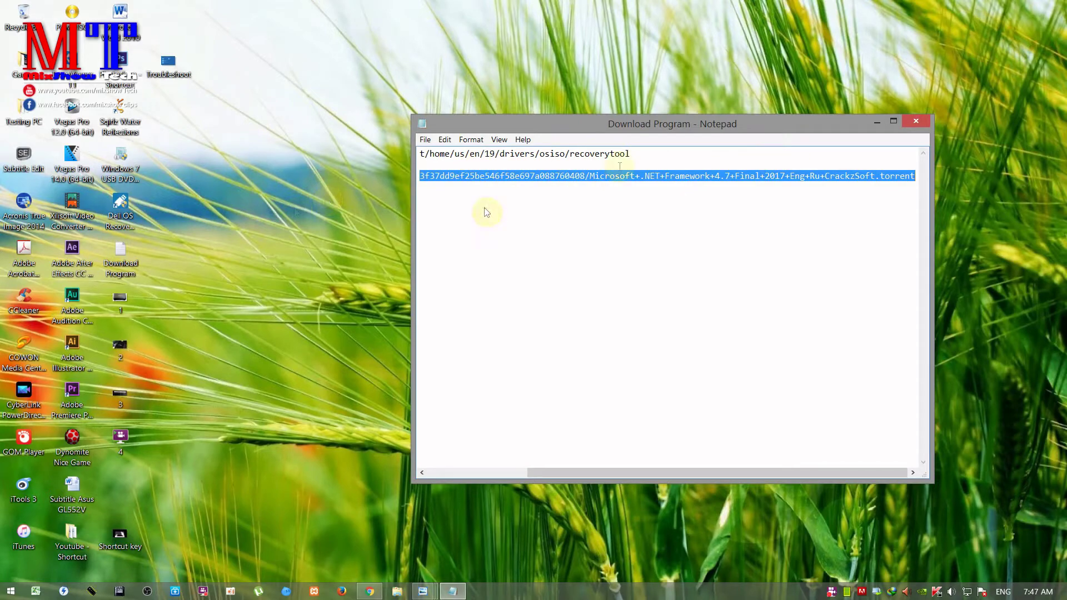
click(878, 122)
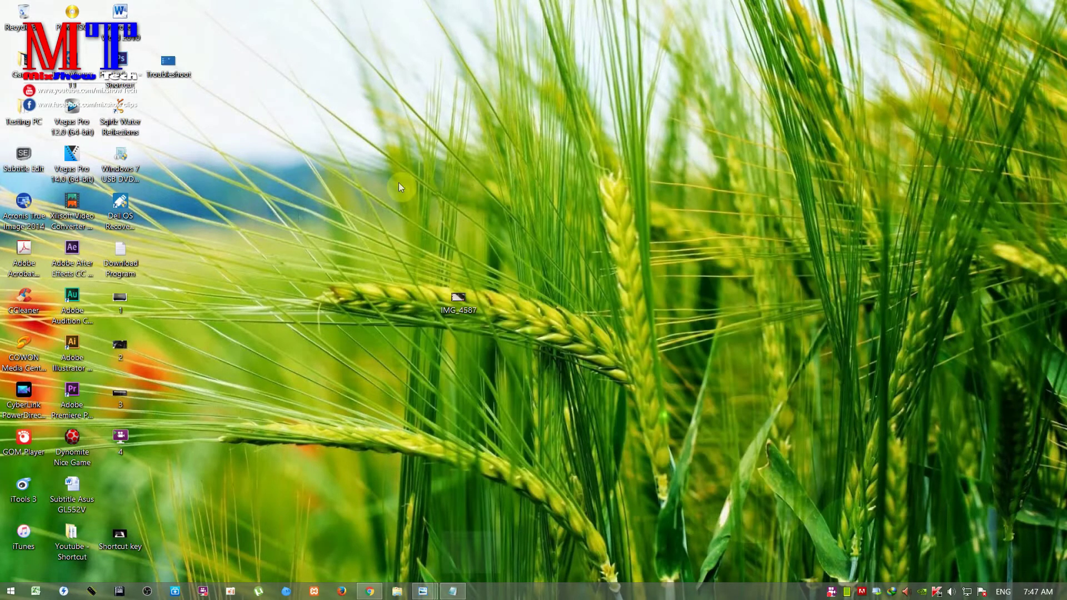
Launch the Dell OS Recovery Tool and proceed through both welcome pages to the device selection.
double_click(125, 203)
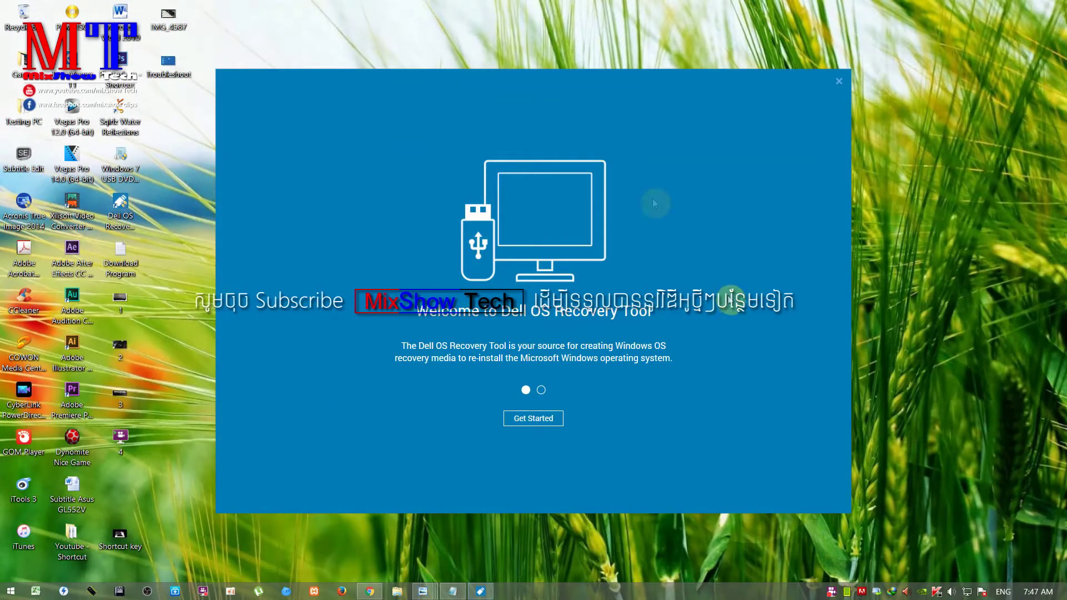
click(531, 422)
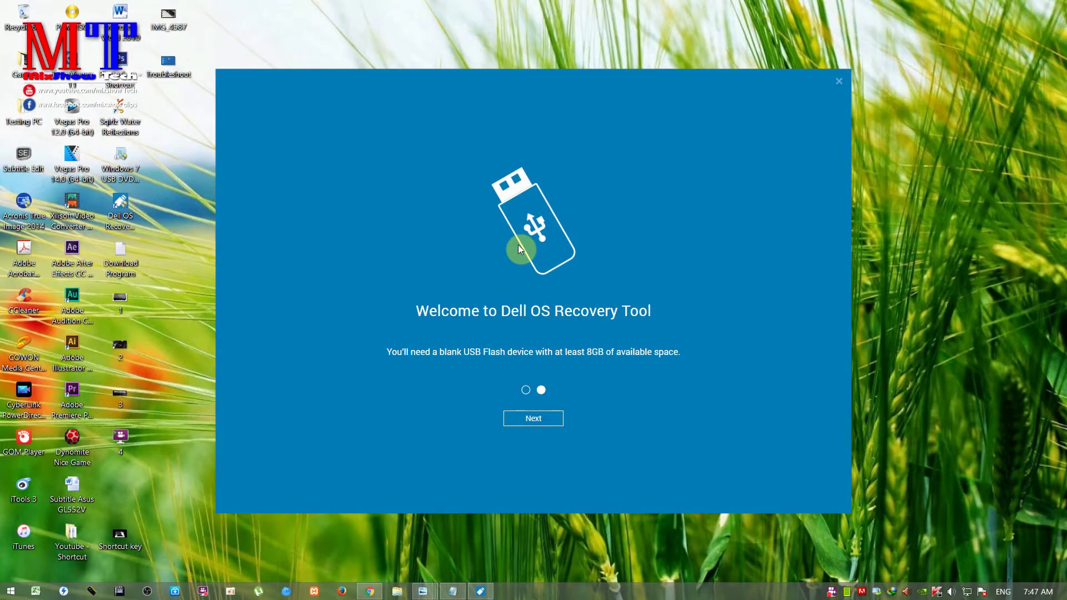
click(533, 420)
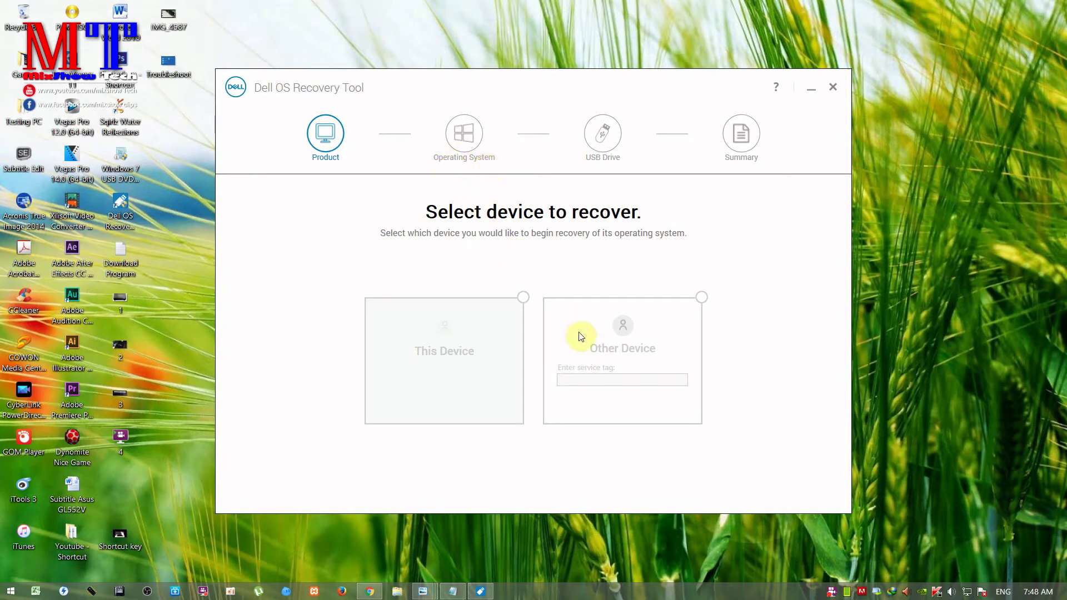
Consult the Troubleshoot picture's startup options several times and return to the Dell OS Recovery Tool.
double_click(173, 67)
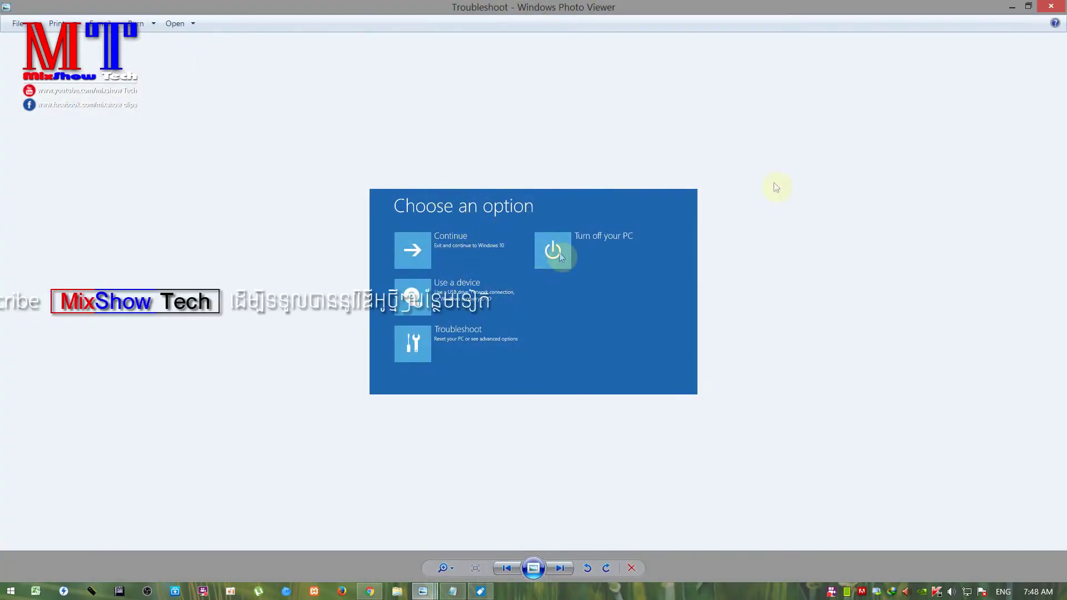
click(1050, 6)
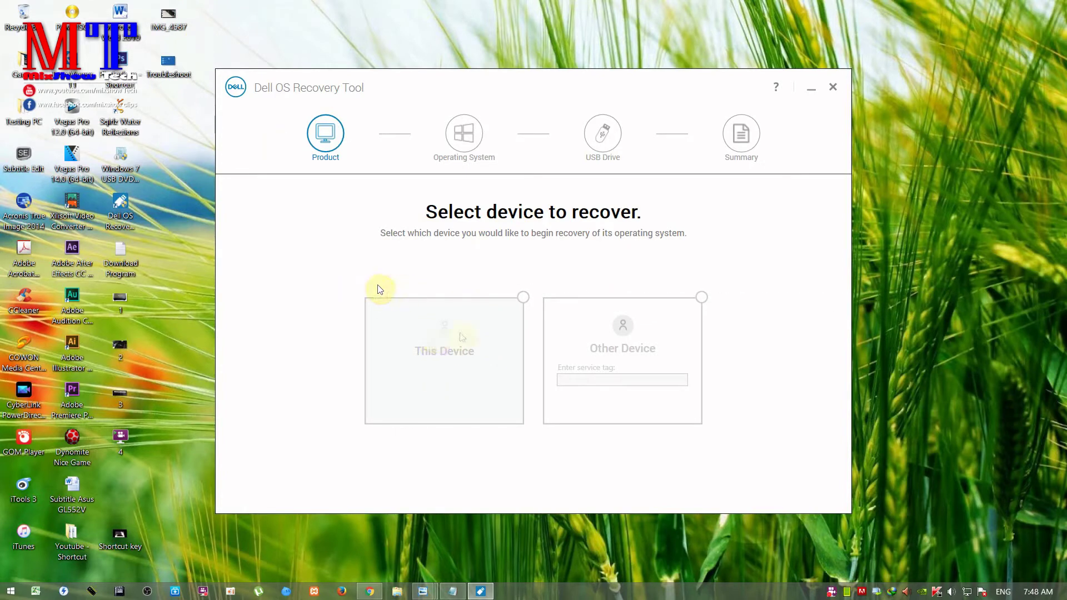
double_click(169, 65)
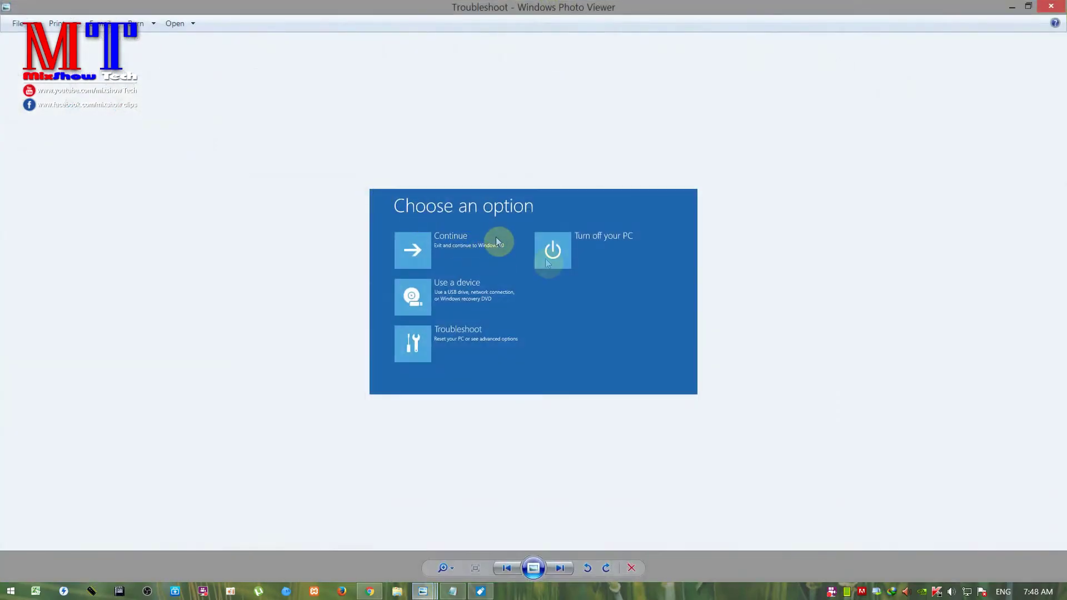
click(1012, 7)
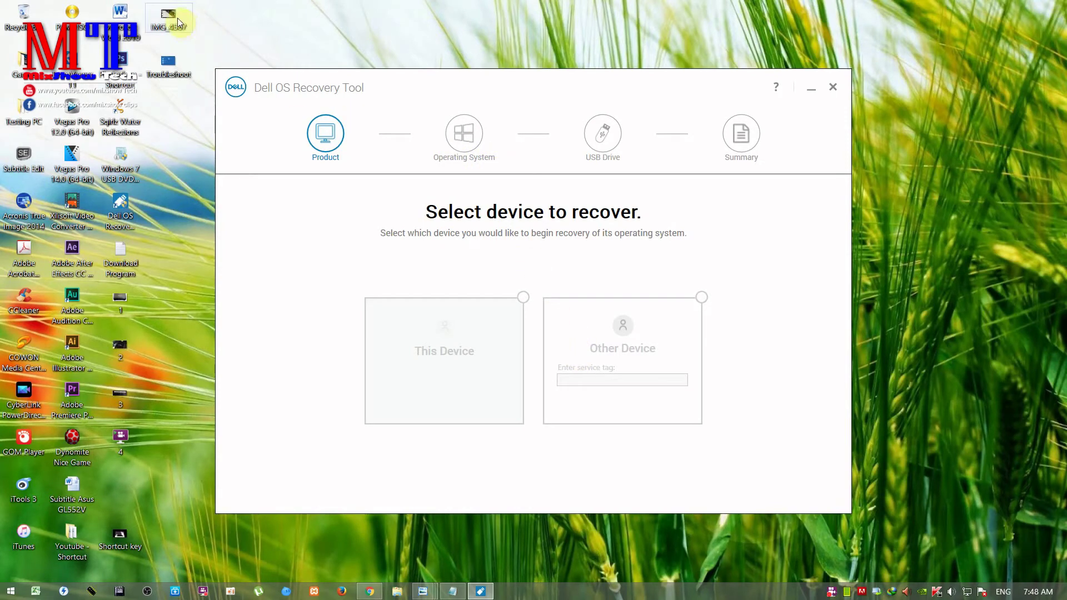
double_click(168, 62)
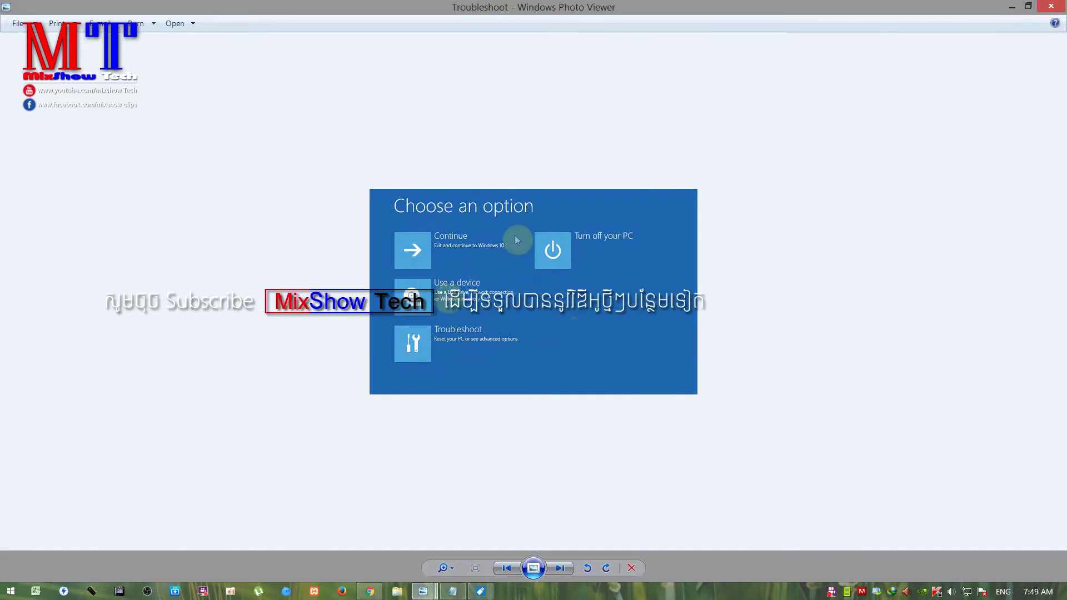
click(1012, 6)
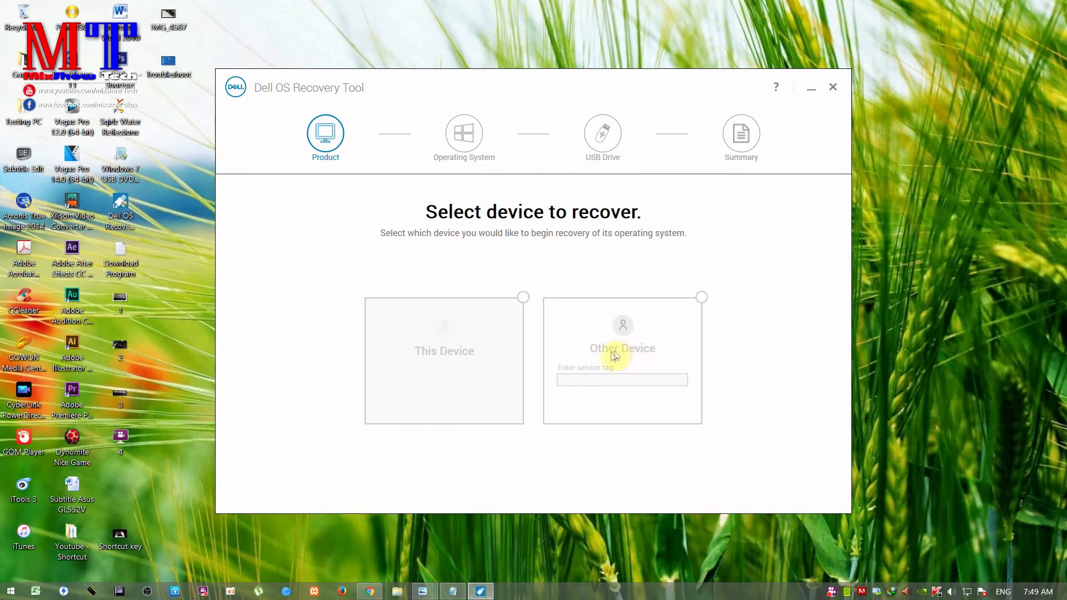
Select Other Device as the device to recover.
click(627, 356)
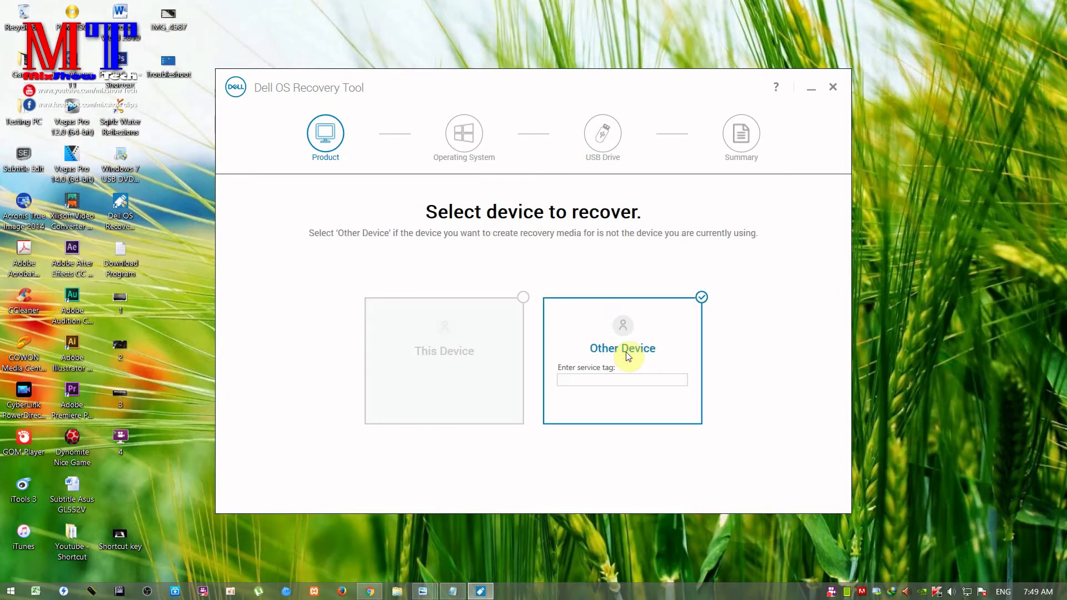
Examine the three sample photos of Dell service tag labels, close them and return to the Other Device service tag field.
click(574, 379)
click(584, 381)
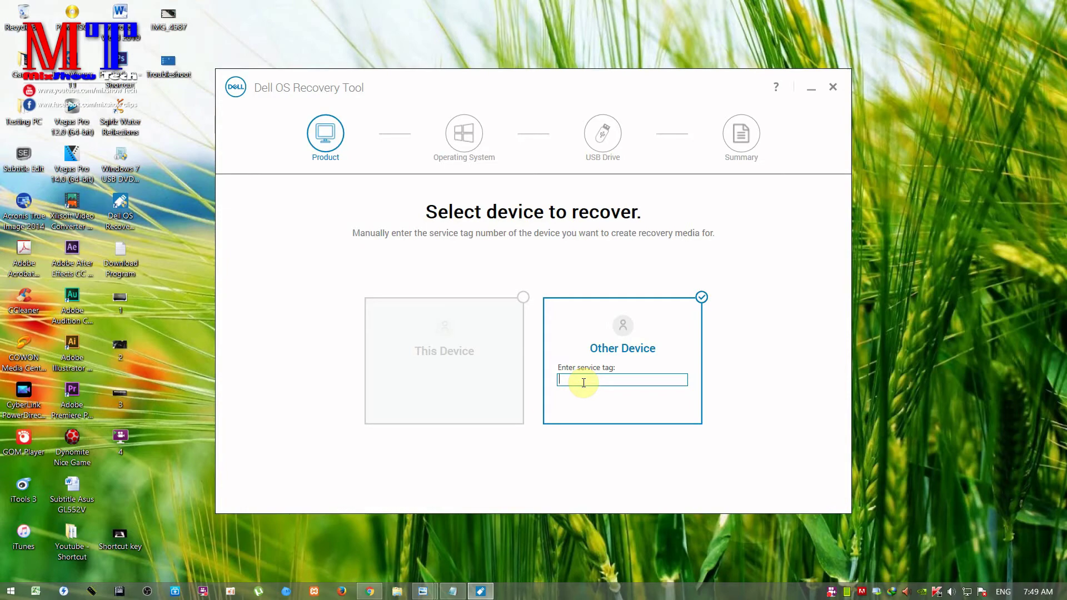
double_click(115, 297)
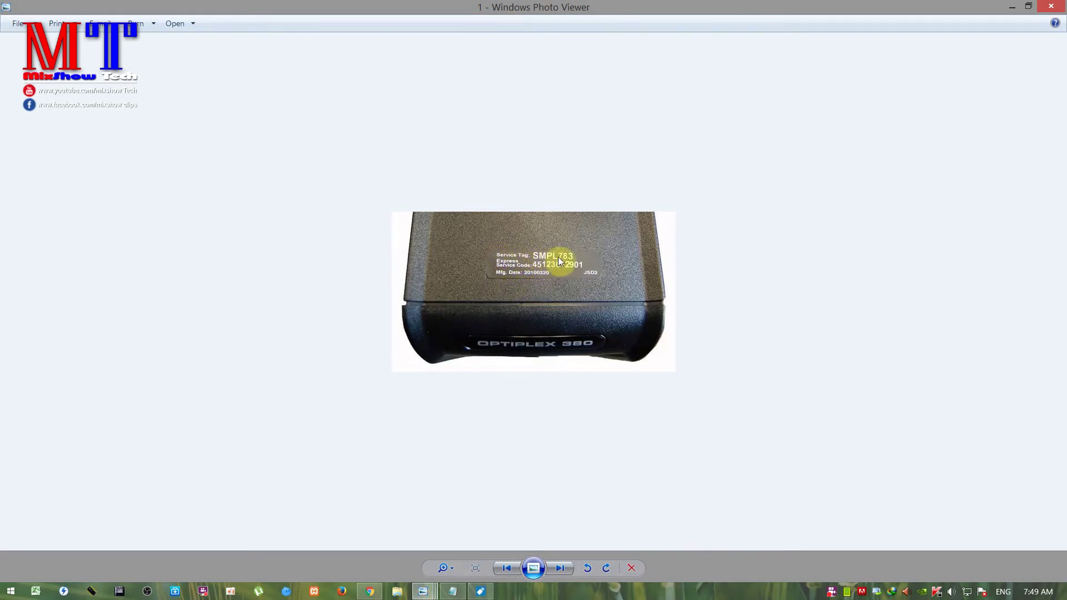
click(558, 569)
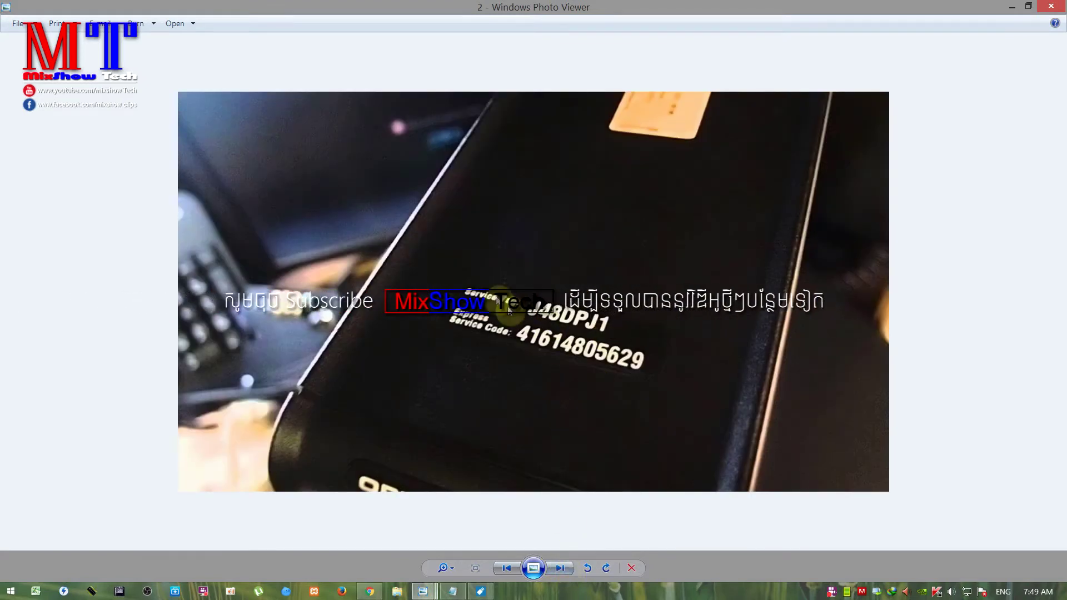
click(565, 567)
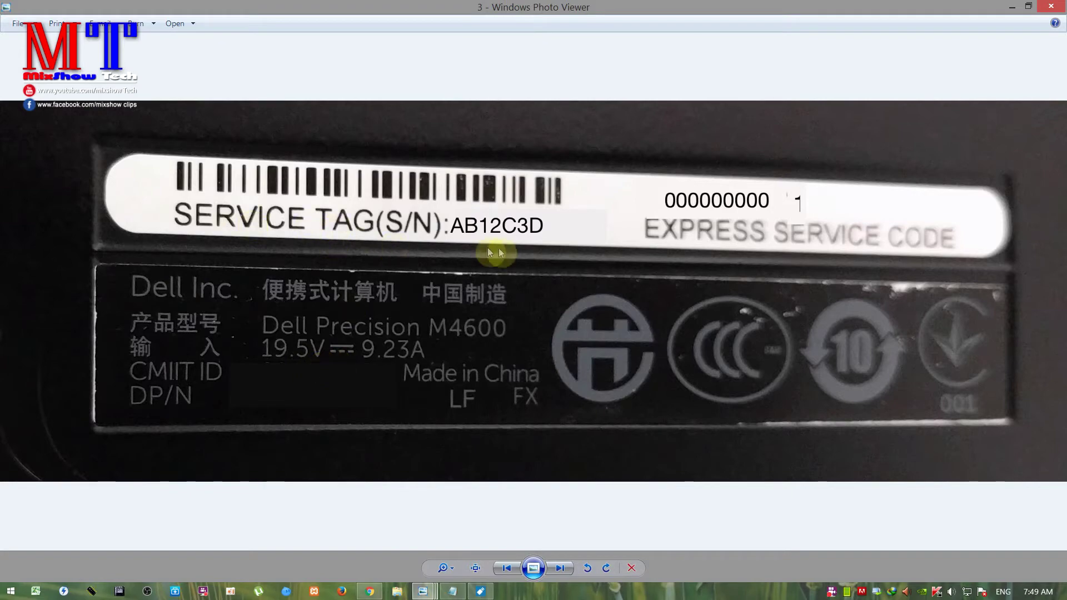
click(1050, 7)
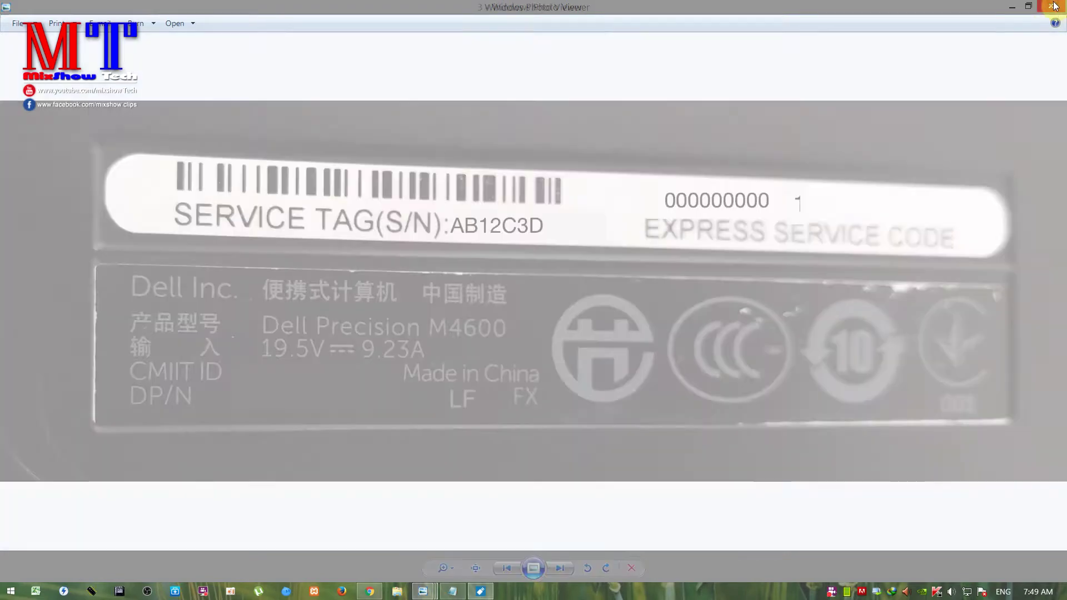
click(575, 383)
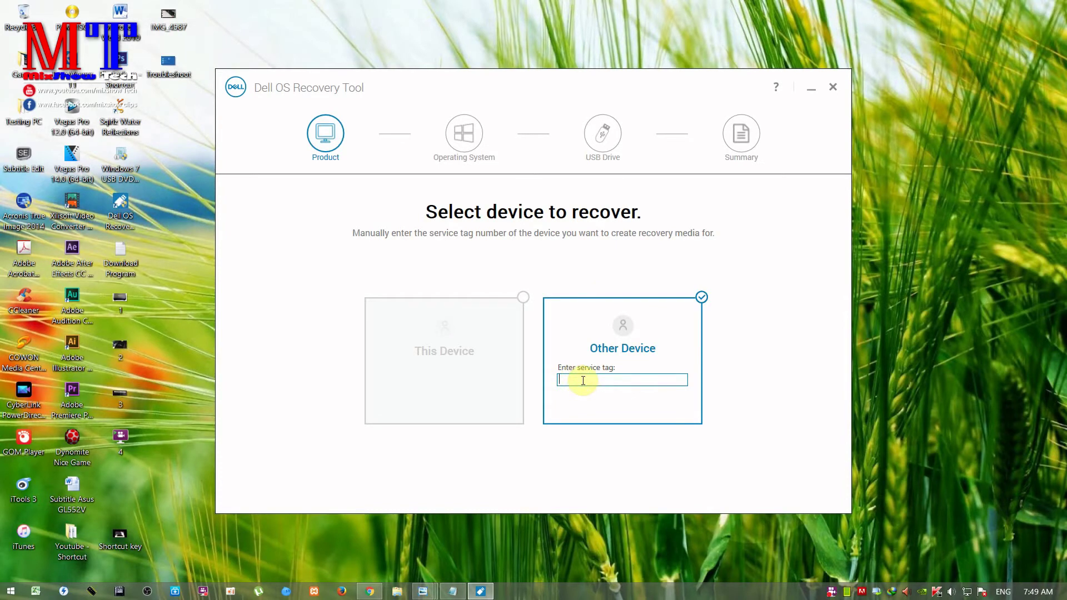
Reopen picture 1 with the OptiPlex 380 label and place its restored window beside the Dell OS Recovery Tool.
double_click(111, 303)
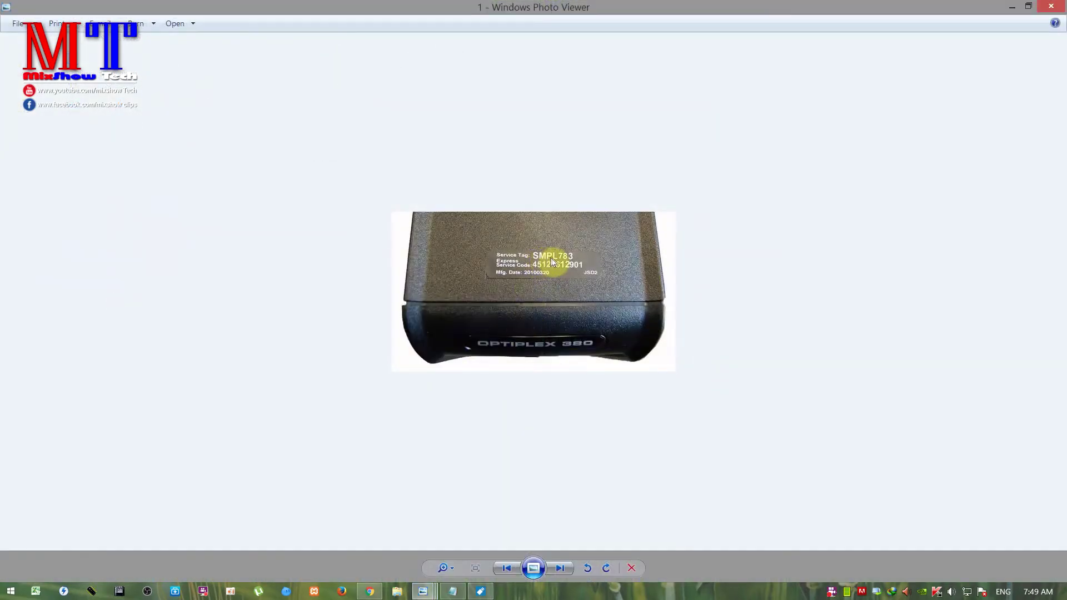
click(481, 590)
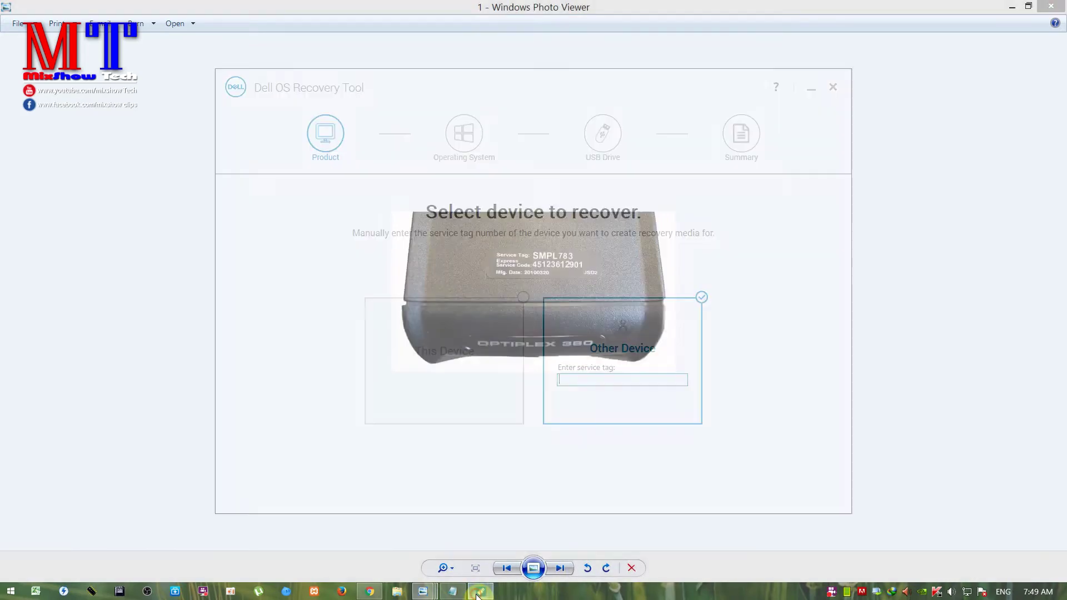
click(1029, 6)
drag(689, 36, 276, 50)
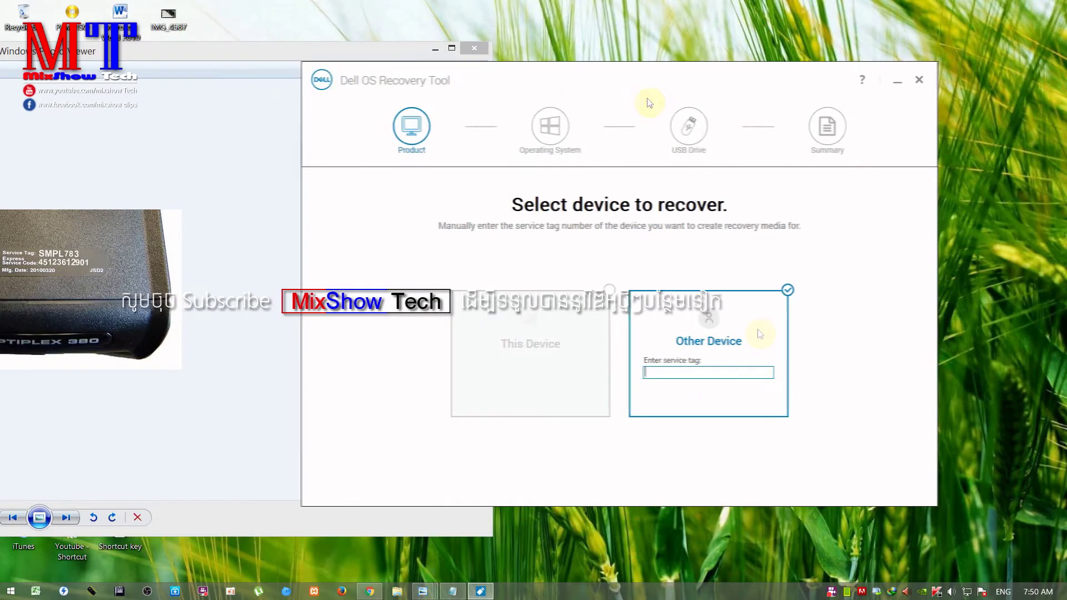
Try the service tag from the OptiPlex 380 label as the Other Device service tag.
click(665, 374)
text(SMPL783)
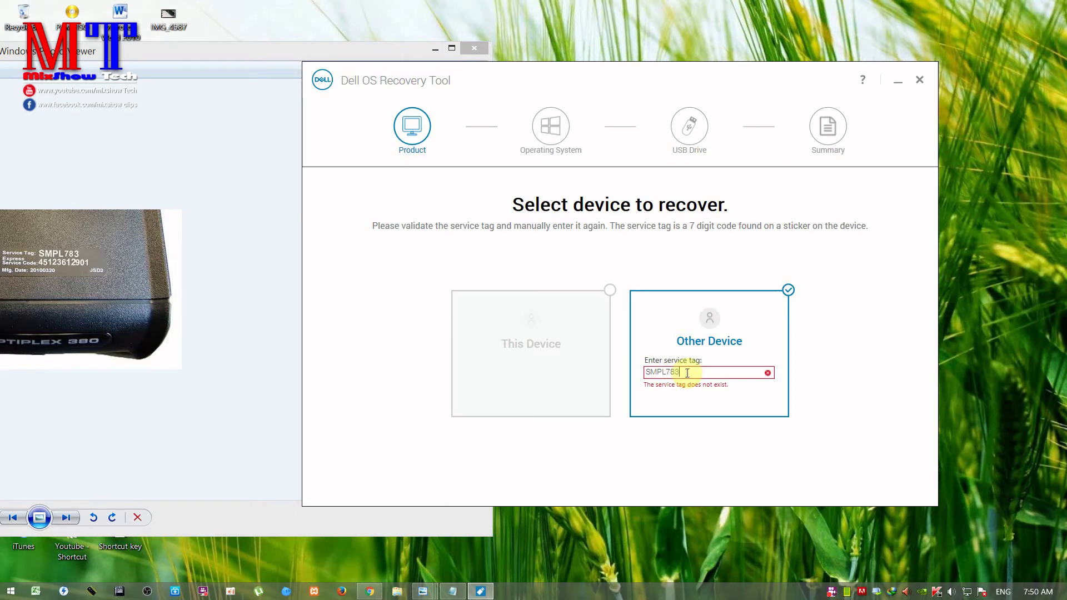
double_click(653, 372)
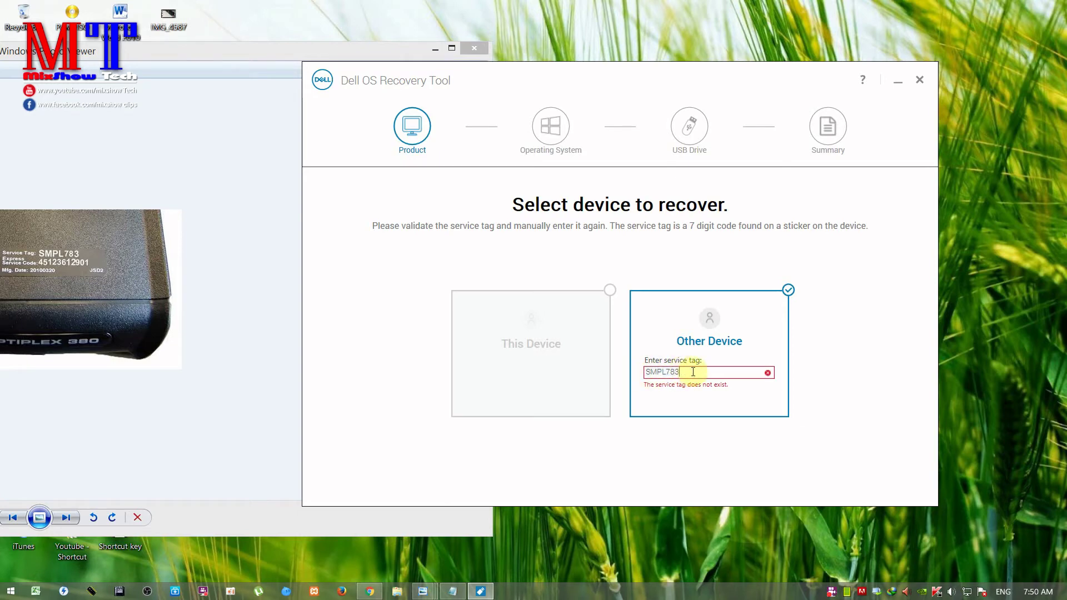